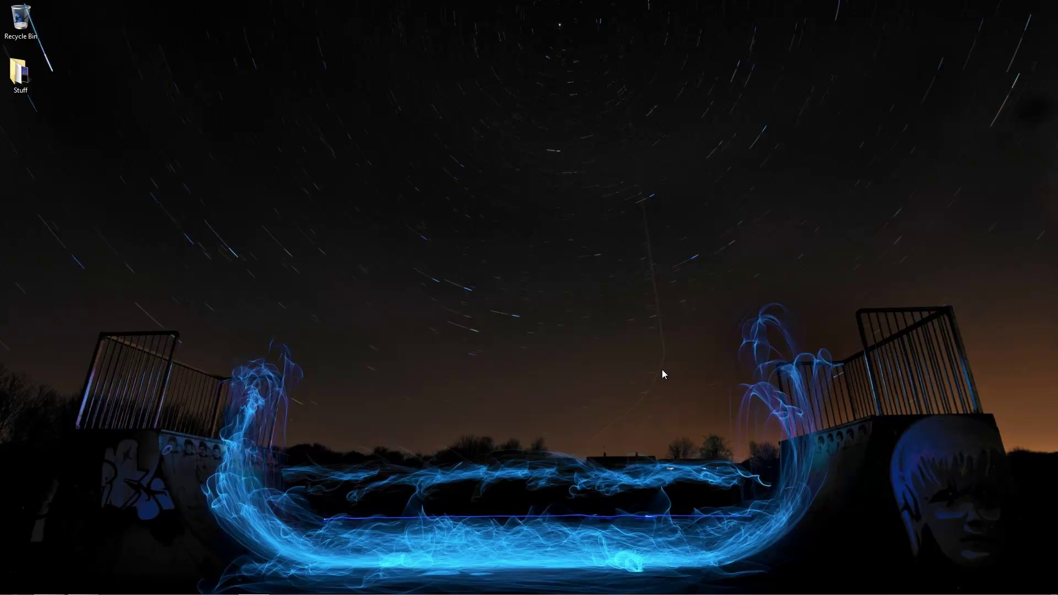
- Open the FREE MOLTEN PICKAXE.zip file page from MediaFire's My Files
{"action": "left_click", "coordinate": [49, 584]}
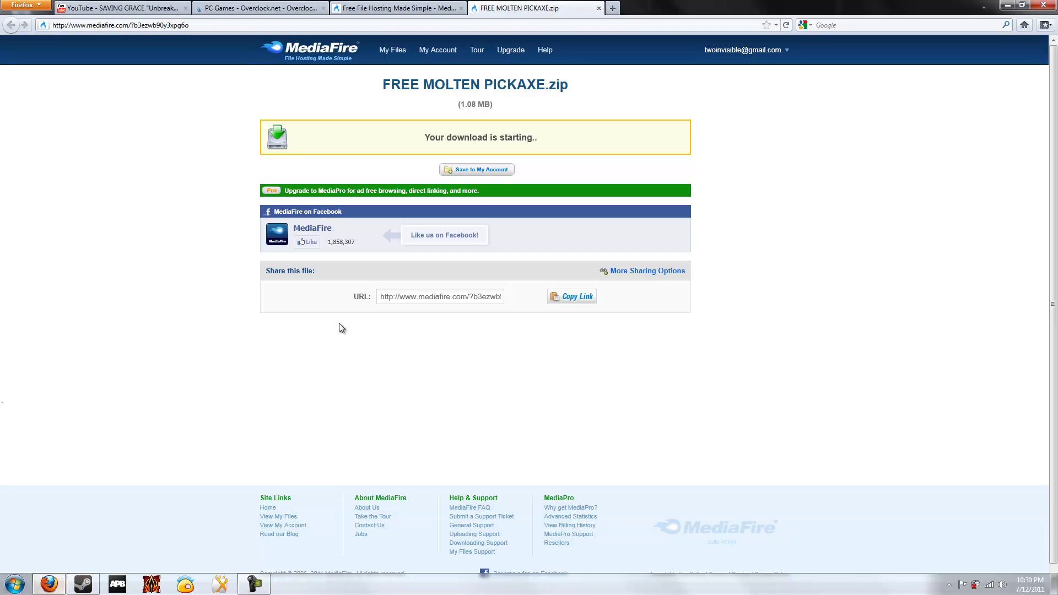
{"action": "left_click", "coordinate": [402, 9]}
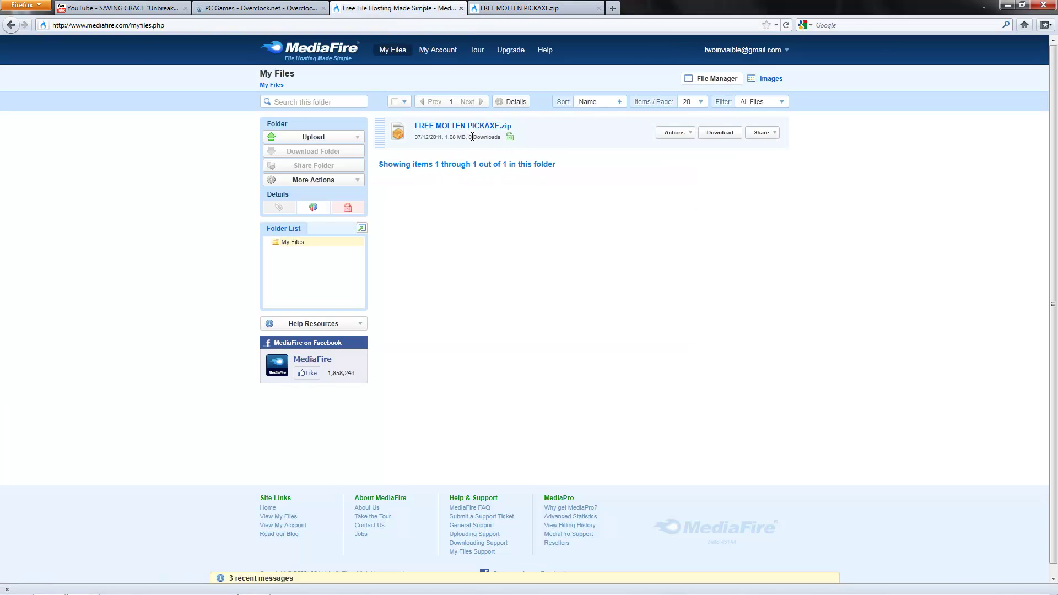
{"action": "left_click", "coordinate": [463, 125]}
{"action": "left_click", "coordinate": [637, 8]}
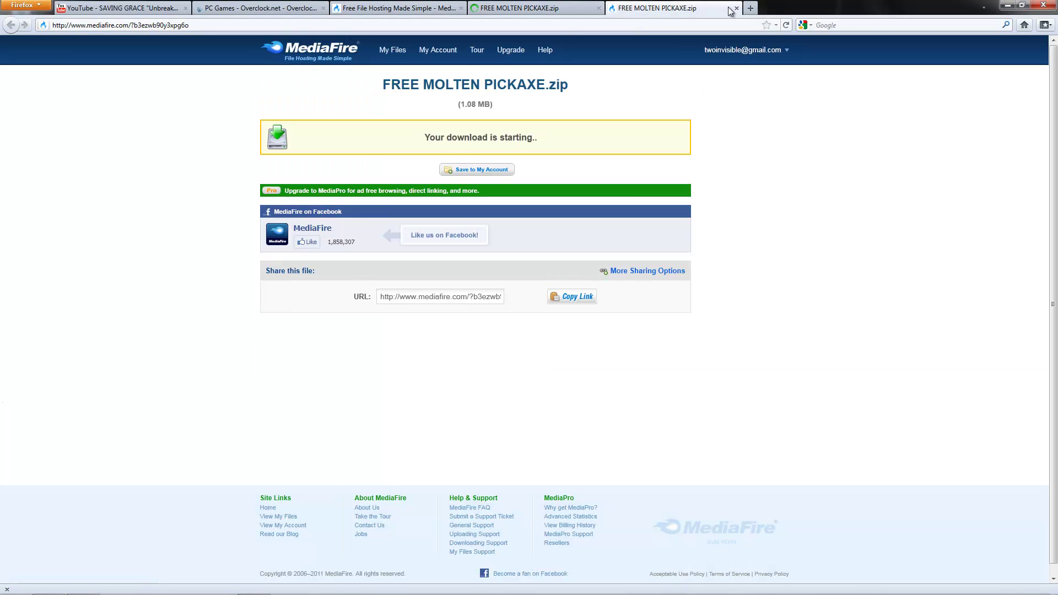
{"action": "left_click", "coordinate": [736, 9]}
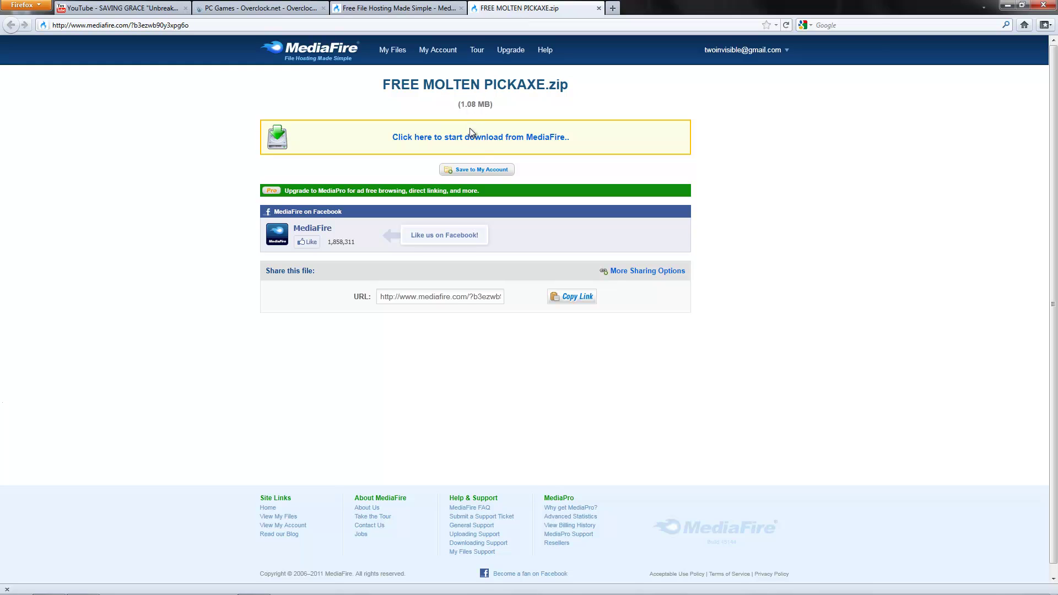
- Download FREE MOLTEN PICKAXE.zip (1.1 MB) and close the download page
{"action": "left_click", "coordinate": [477, 139]}
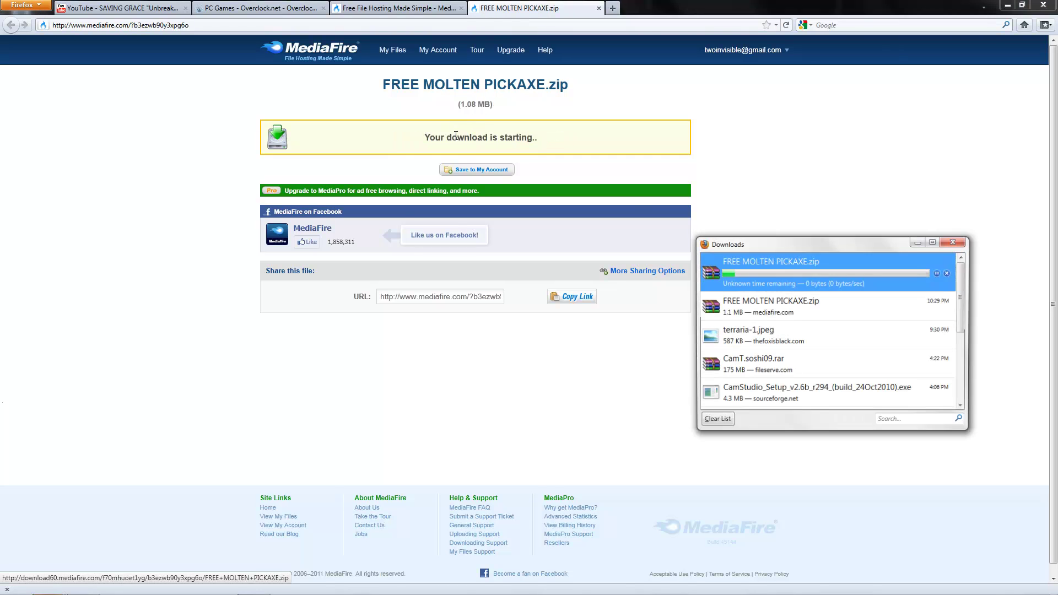
{"action": "left_click_drag", "start_coordinate": [801, 245], "coordinate": [460, 210]}
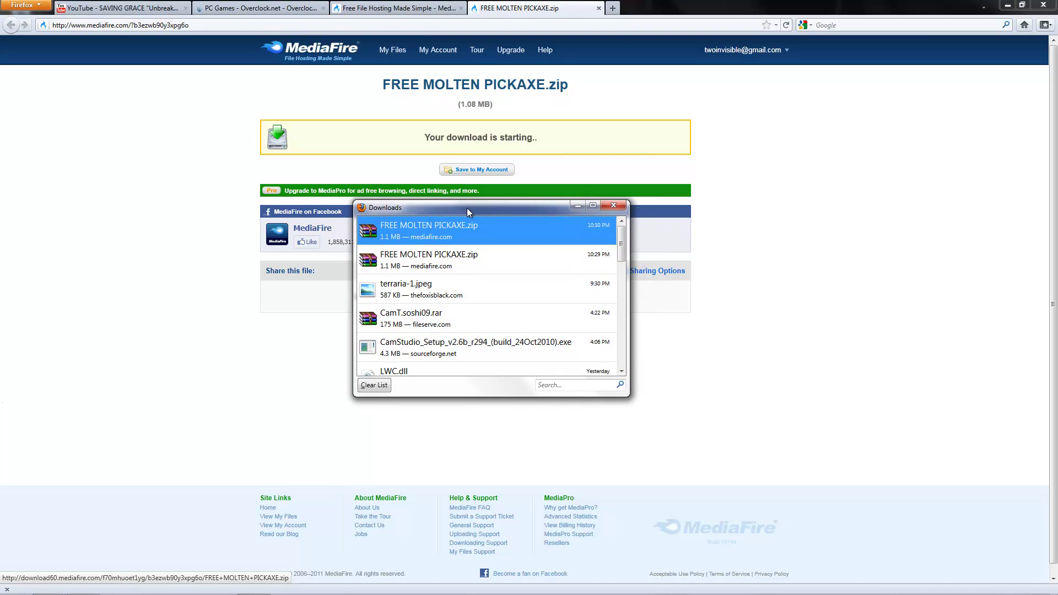
{"action": "left_click", "coordinate": [599, 8]}
- Minimize Firefox, close the downloads window, and open the Stuff folder full screen
{"action": "left_click", "coordinate": [1007, 5]}
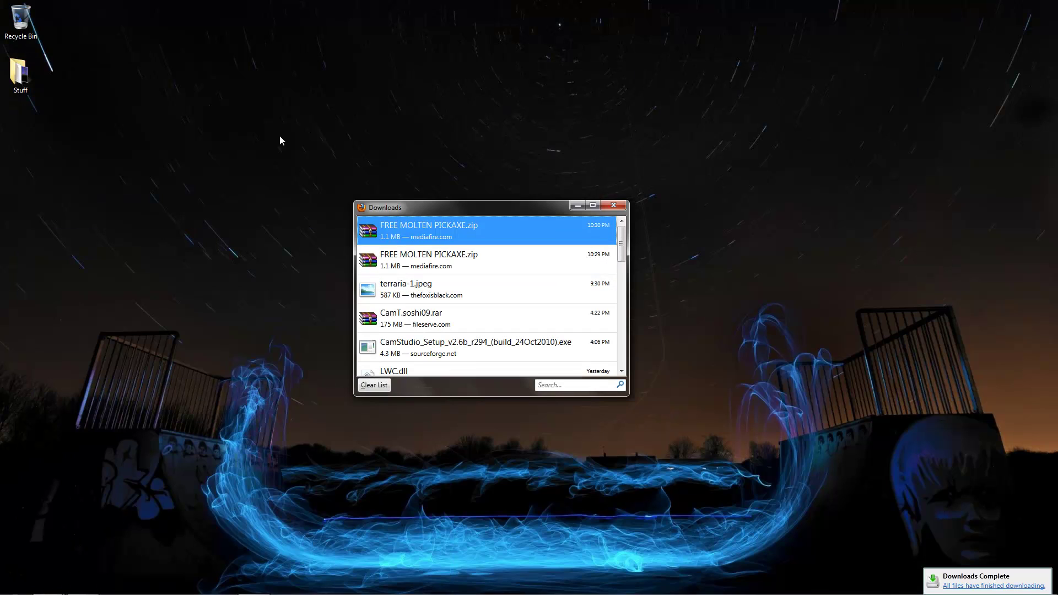
{"action": "left_click", "coordinate": [614, 206]}
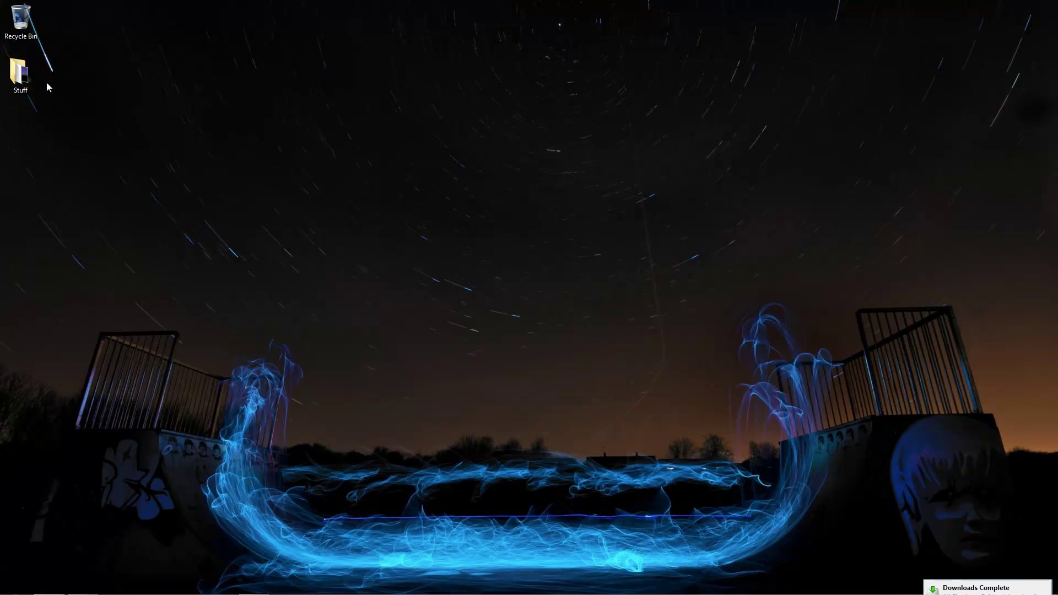
{"action": "double_click", "coordinate": [20, 72]}
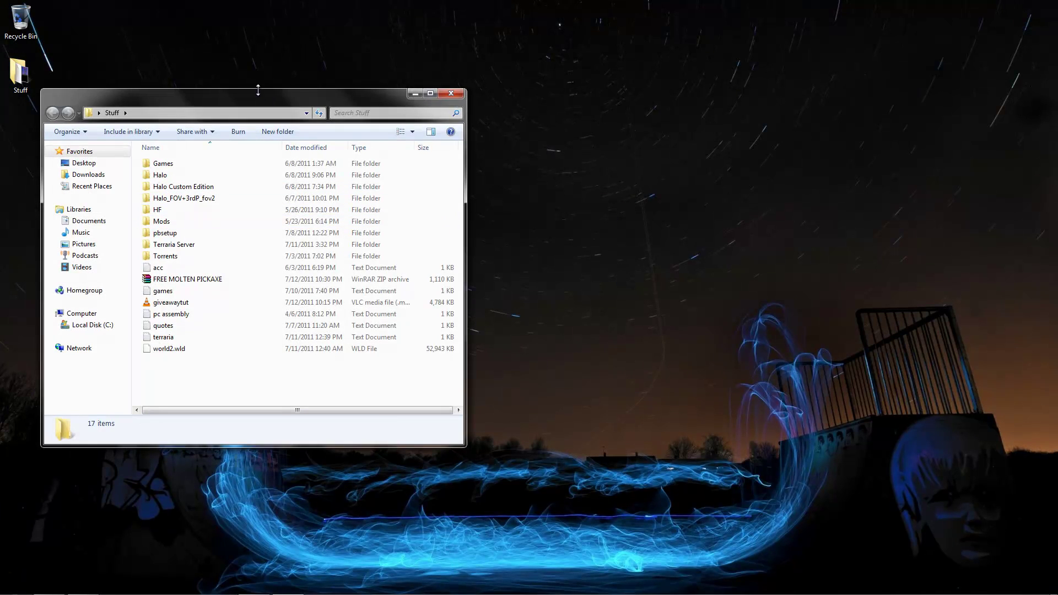
{"action": "left_click", "coordinate": [430, 93]}
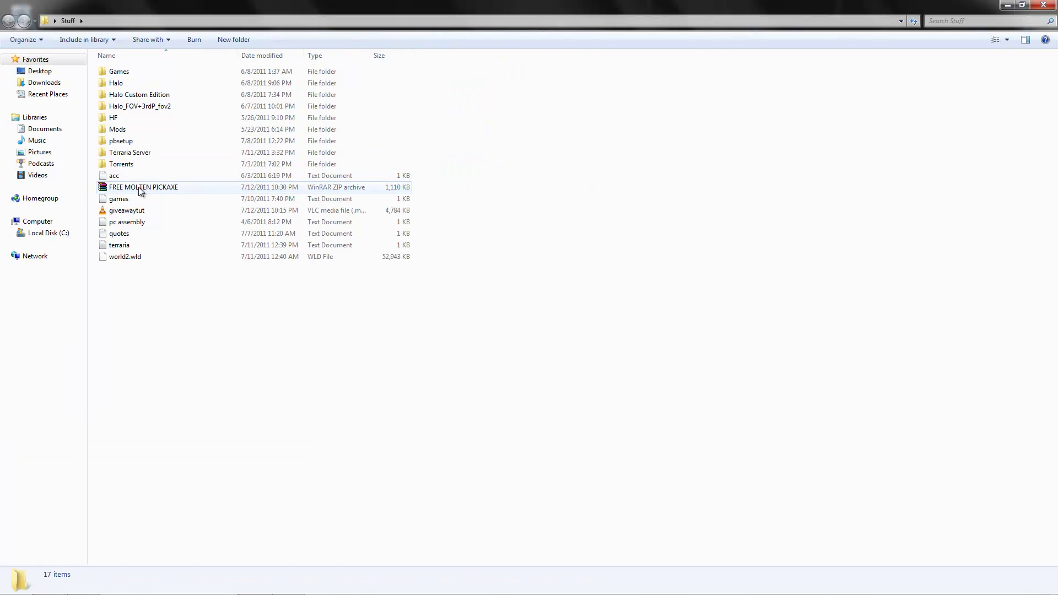
- Extract FREE MOLTEN PICKAXE.wld into Stuff, then delete the zip archive
{"action": "left_click", "coordinate": [134, 189]}
{"action": "right_click", "coordinate": [134, 190]}
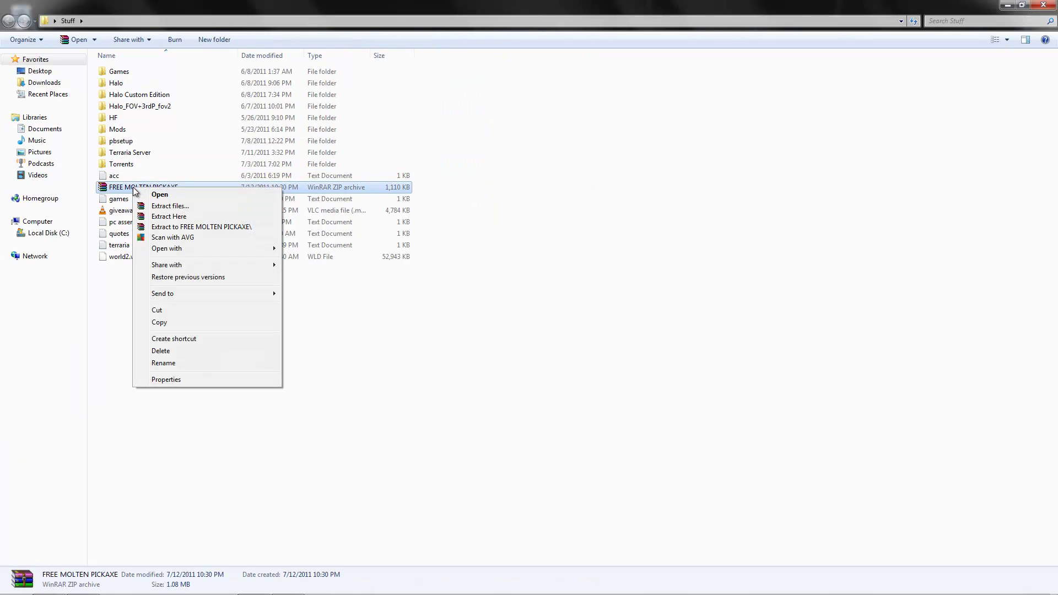
{"action": "left_click", "coordinate": [172, 217]}
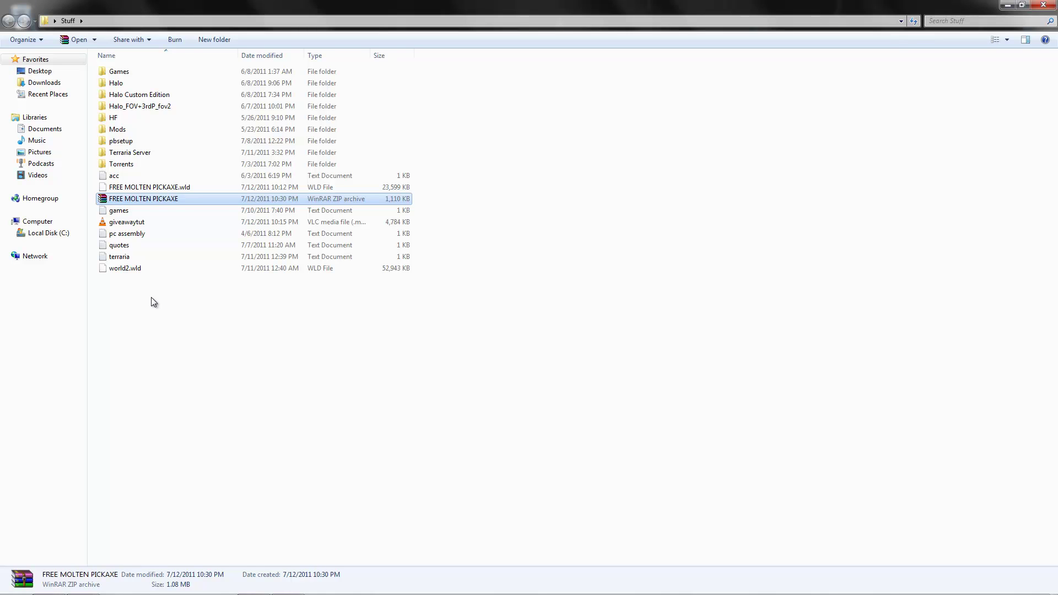
{"action": "key", "text": "Delete"}
{"action": "key", "text": "Return"}
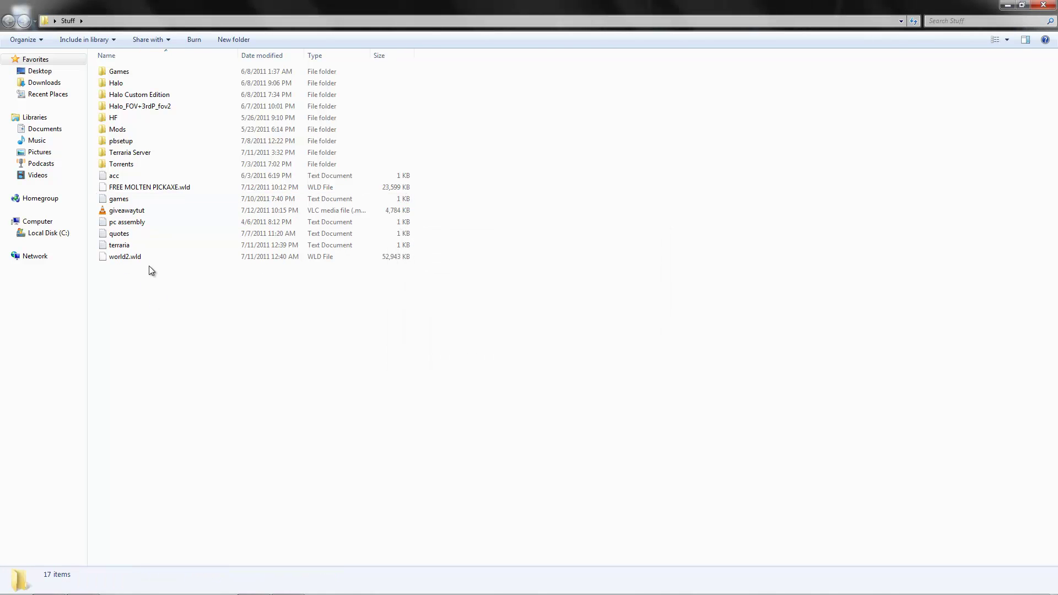
- Put the Stuff window at the upper right and open Documents on the left
{"action": "left_click", "coordinate": [1019, 6]}
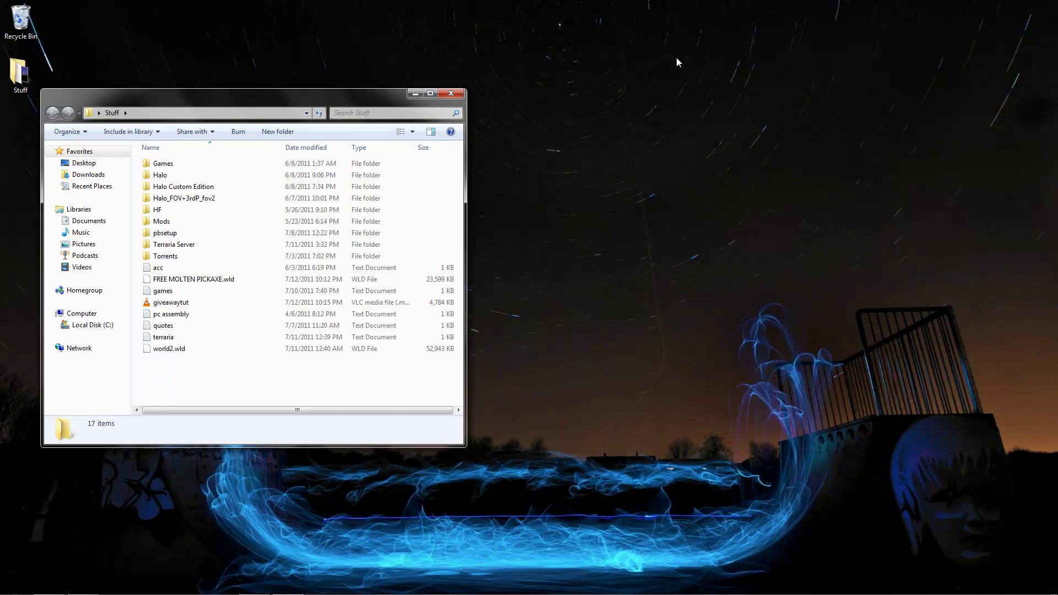
{"action": "left_click_drag", "start_coordinate": [355, 98], "coordinate": [863, 65]}
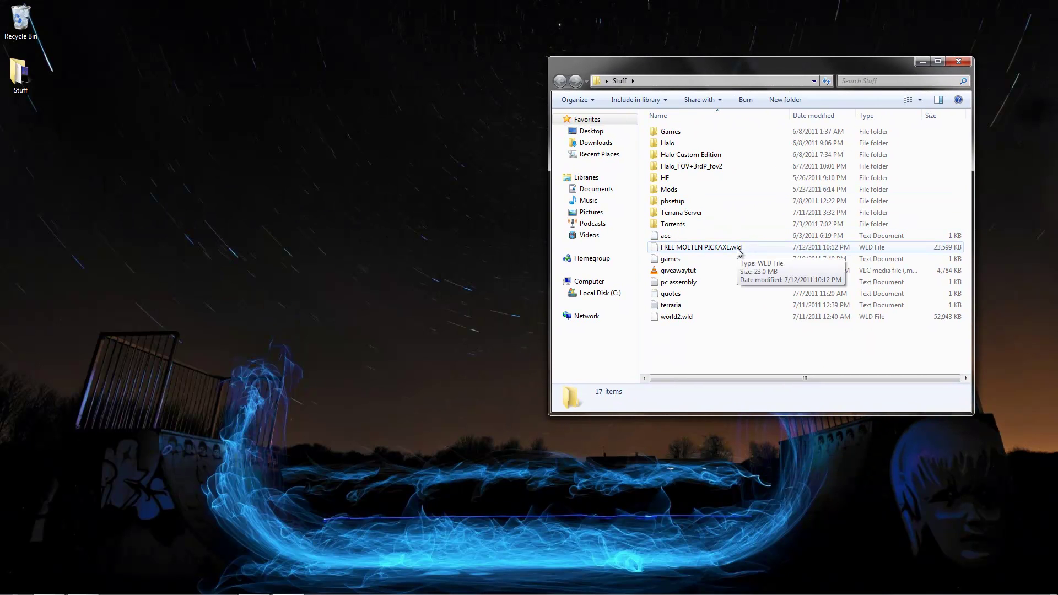
{"action": "left_click", "coordinate": [15, 585]}
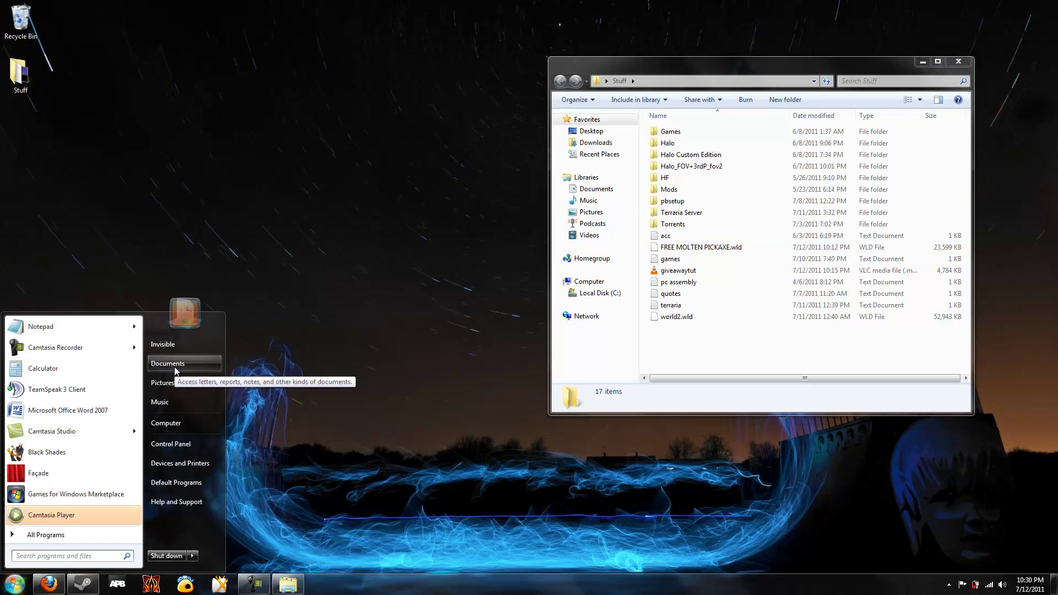
{"action": "left_click", "coordinate": [166, 349]}
{"action": "left_click_drag", "start_coordinate": [680, 68], "coordinate": [197, 88]}
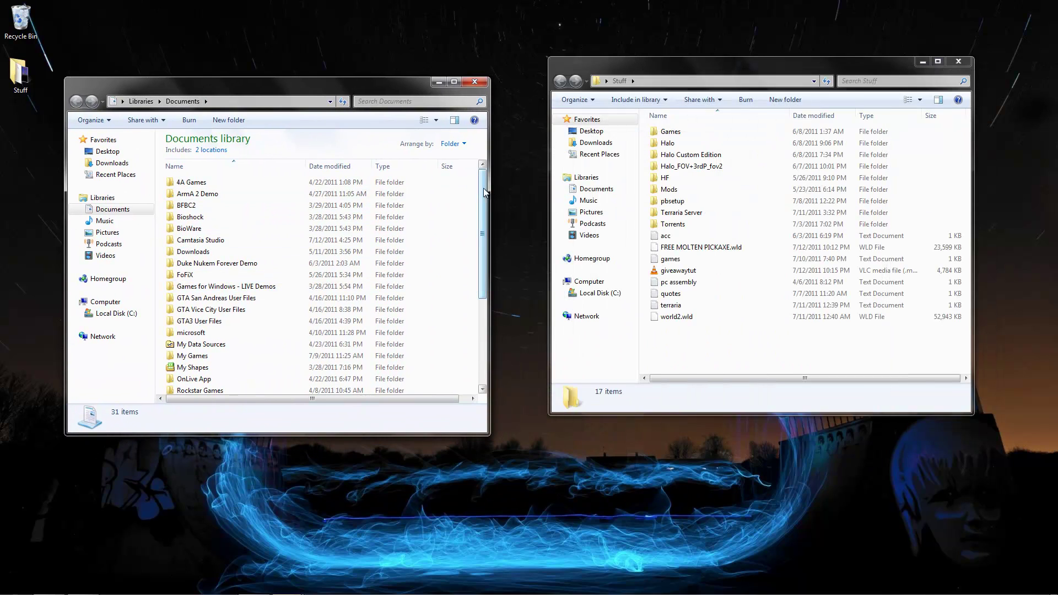
- Browse Documents > My Games > Terraria > Worlds
{"action": "scroll", "coordinate": [472, 244], "scroll_direction": "down", "scroll_amount": 3}
{"action": "double_click", "coordinate": [189, 259]}
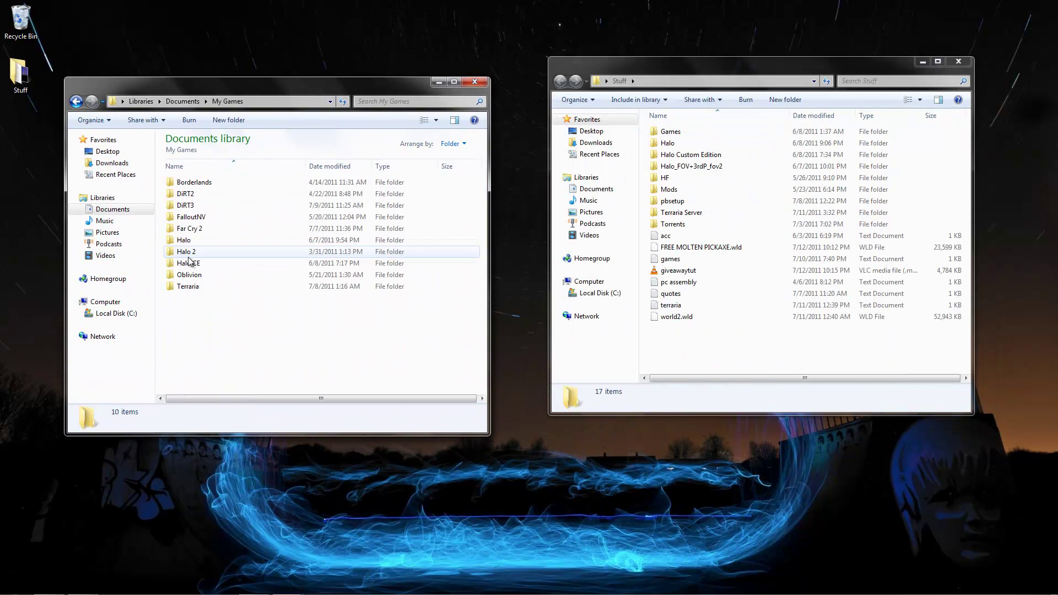
{"action": "double_click", "coordinate": [194, 291]}
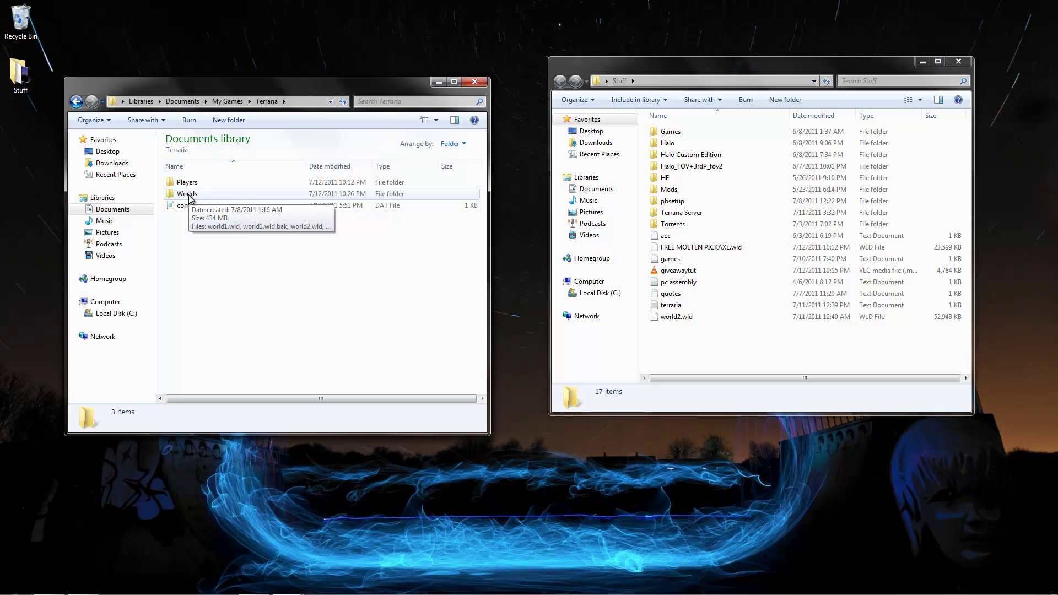
{"action": "double_click", "coordinate": [188, 194]}
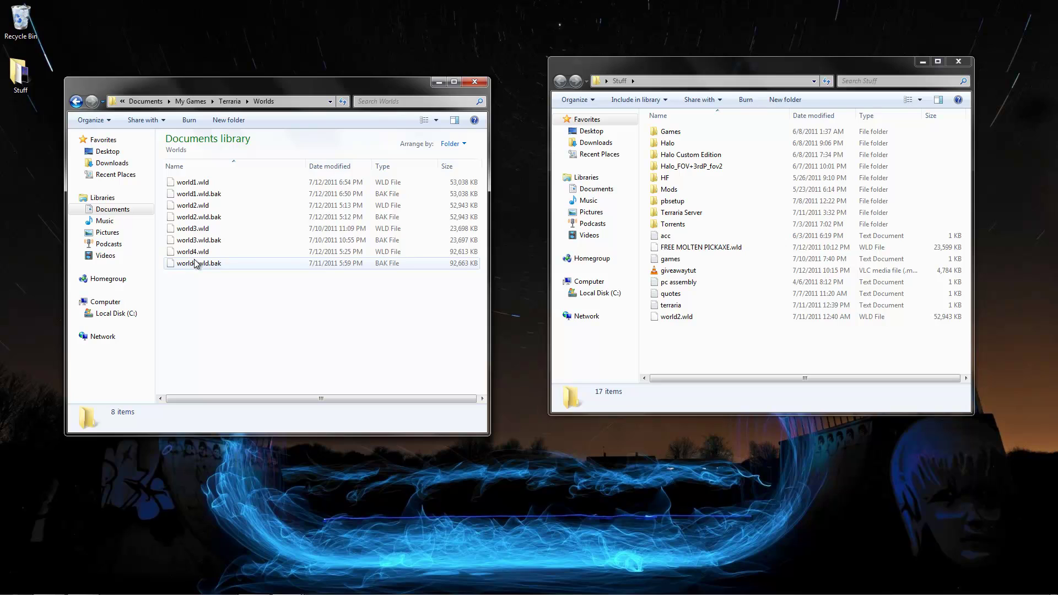
- Drag FREE MOLTEN PICKAXE.wld from Stuff into Worlds, then close the Stuff and Worlds windows
{"action": "left_click", "coordinate": [719, 251]}
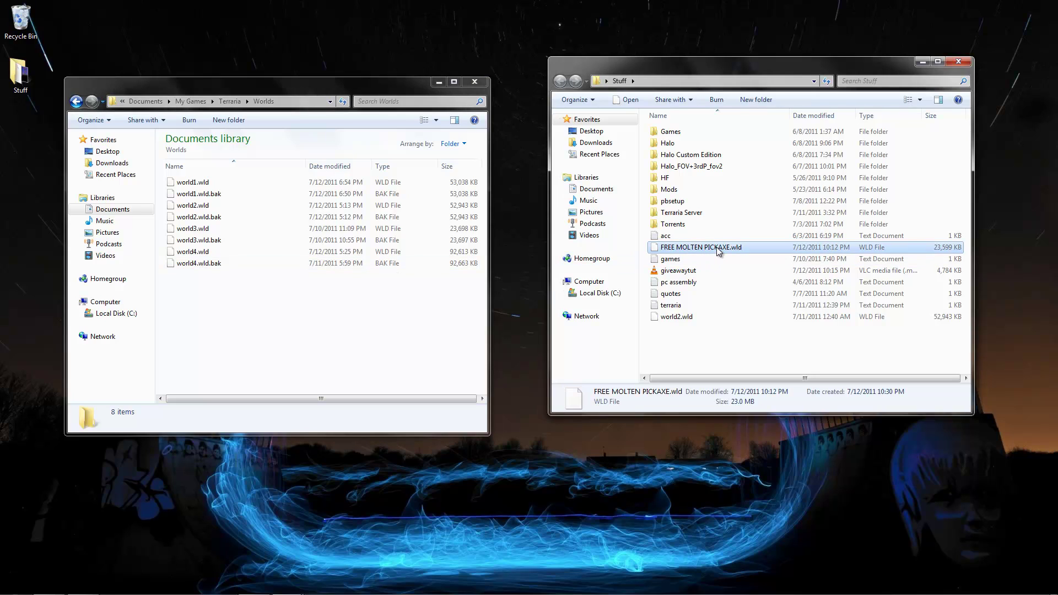
{"action": "left_click_drag", "start_coordinate": [719, 252], "coordinate": [220, 330]}
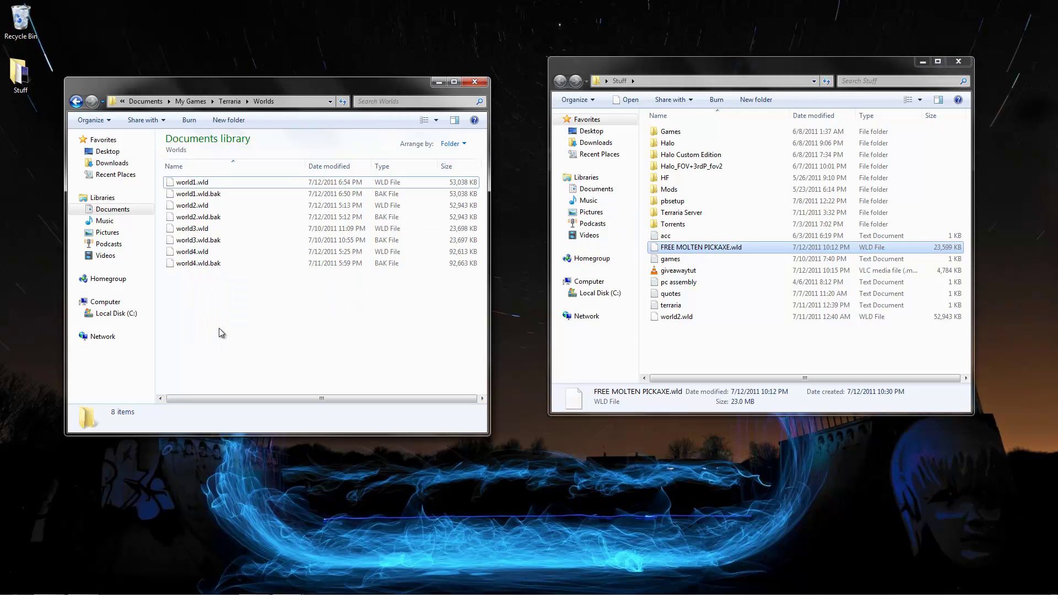
{"action": "left_click", "coordinate": [219, 333]}
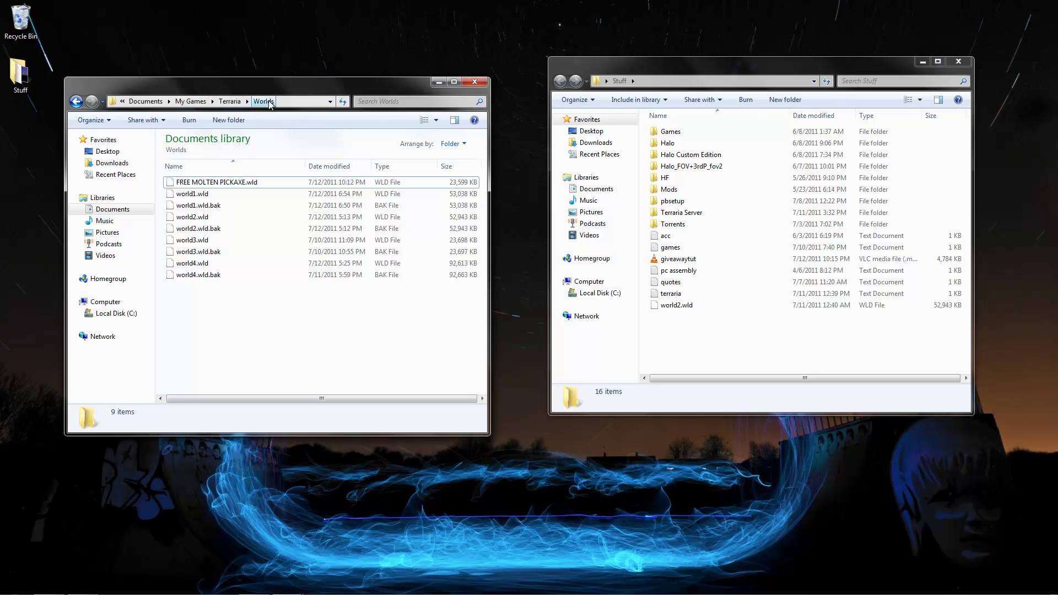
{"action": "left_click", "coordinate": [960, 62]}
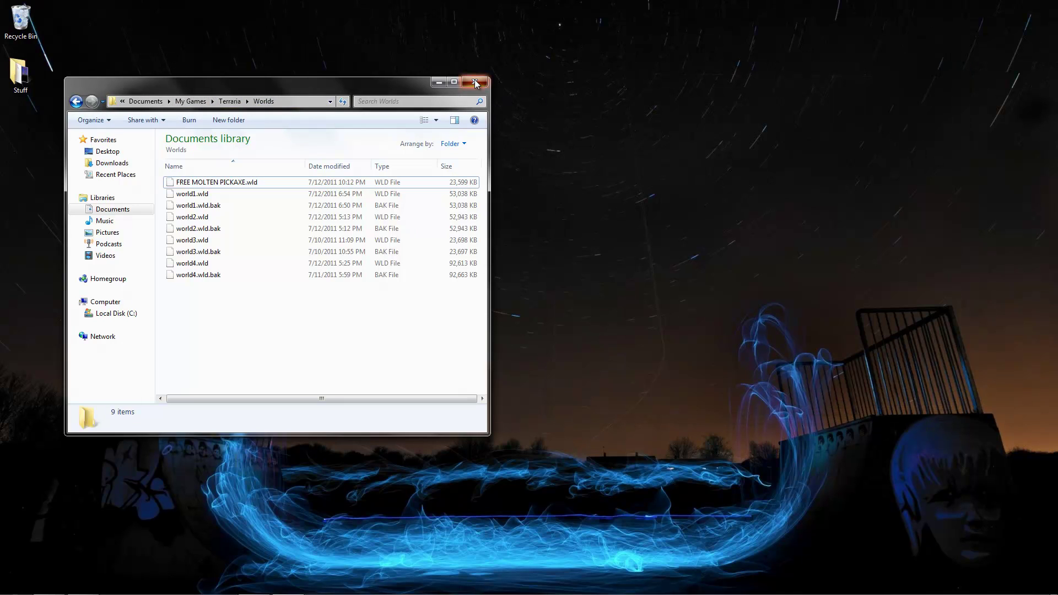
{"action": "left_click", "coordinate": [477, 84]}
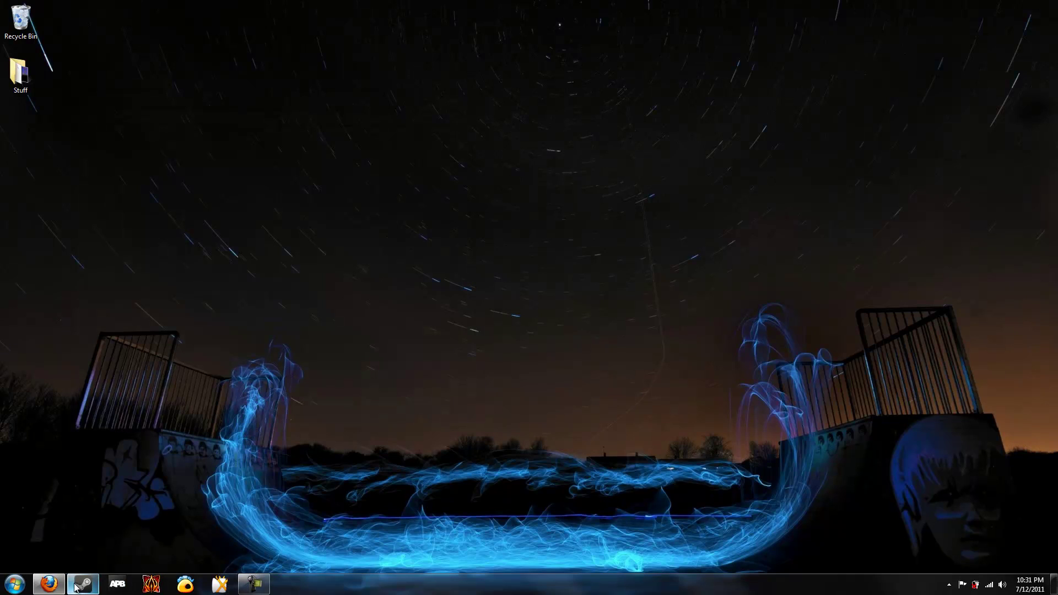
- Launch Terraria from Recently Played in the Steam taskbar menu
{"action": "right_click", "coordinate": [77, 586]}
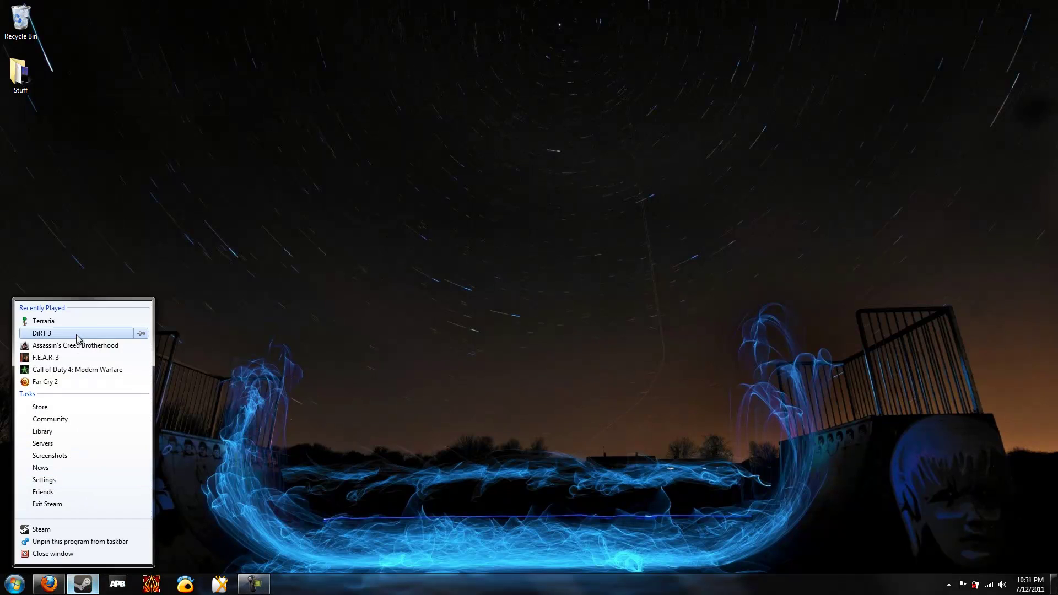
{"action": "left_click", "coordinate": [47, 323]}
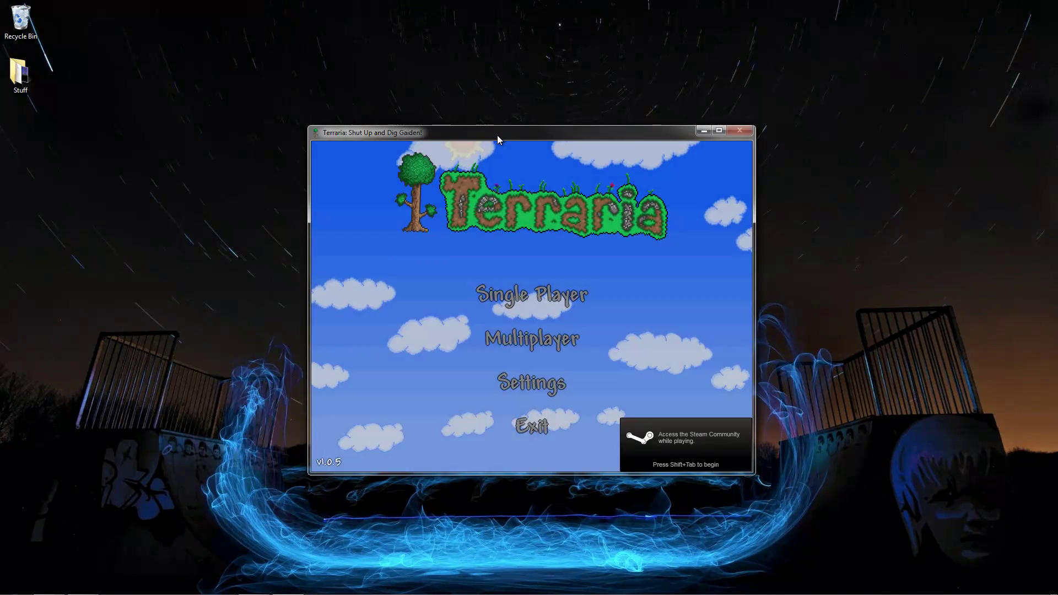
- Enlarge the game window, then load FREE MOLTEN PICKAXE in Single Player with an existing character
{"action": "left_click_drag", "start_coordinate": [497, 133], "coordinate": [353, 85]}
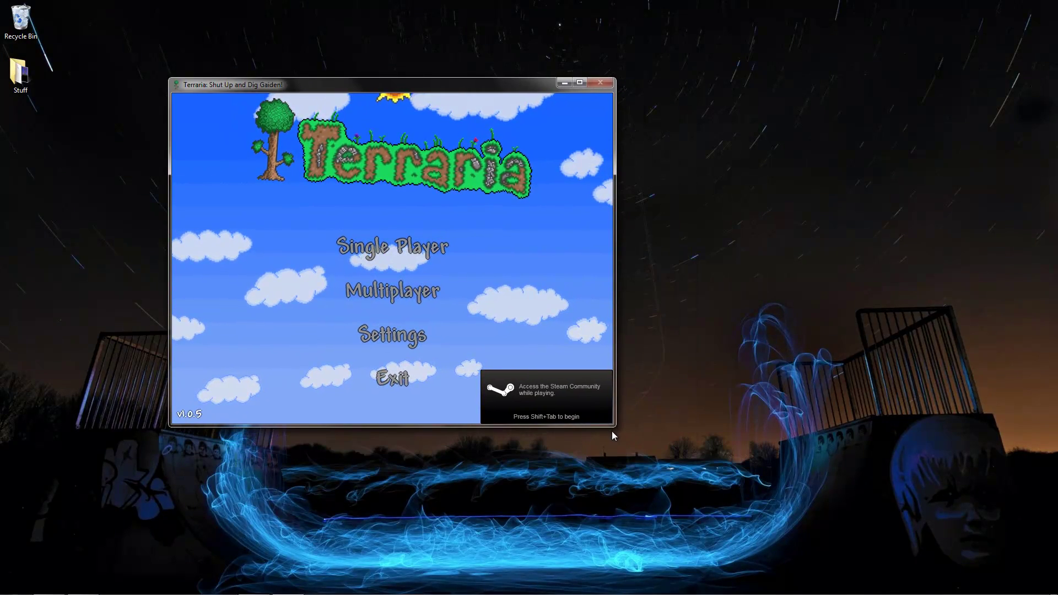
{"action": "left_click_drag", "start_coordinate": [615, 427], "coordinate": [924, 552]}
{"action": "left_click", "coordinate": [530, 247]}
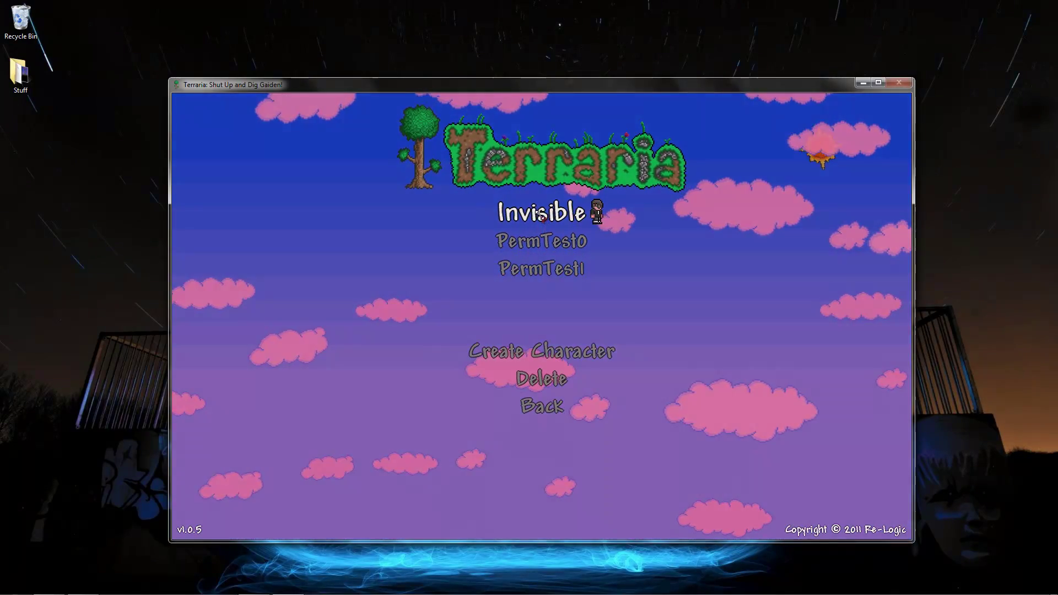
{"action": "left_click", "coordinate": [539, 213]}
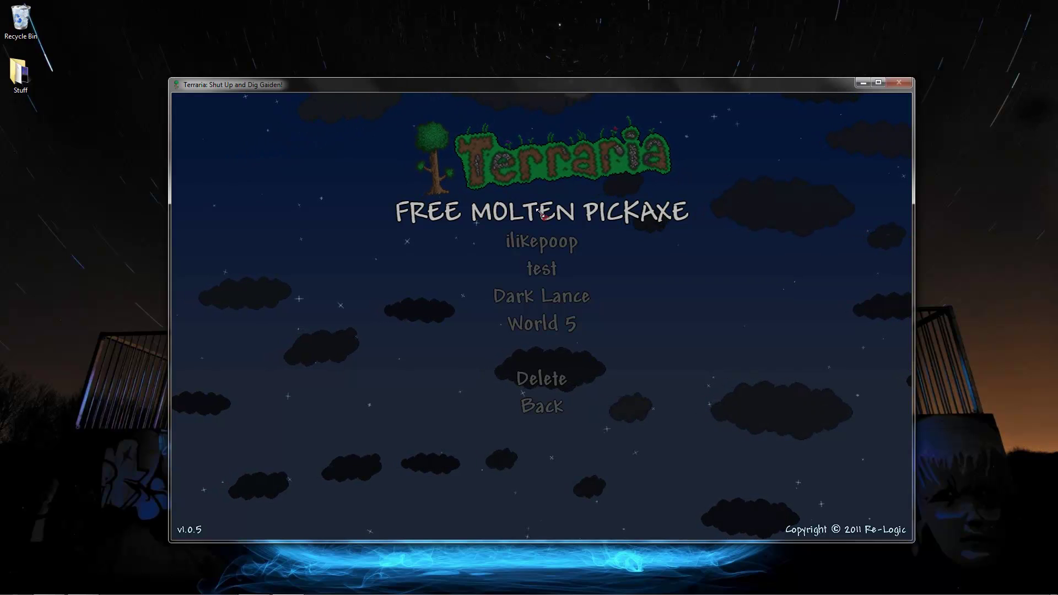
{"action": "left_click", "coordinate": [541, 212]}
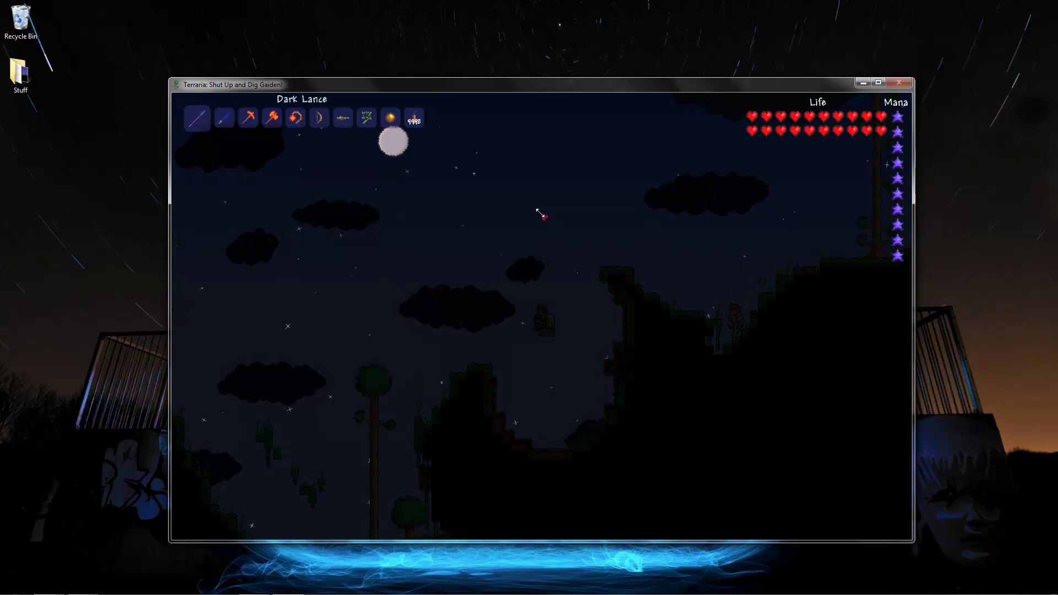
- Open the chest and move the Molten Pickaxe into an empty inventory slot
{"action": "left_click", "coordinate": [393, 119]}
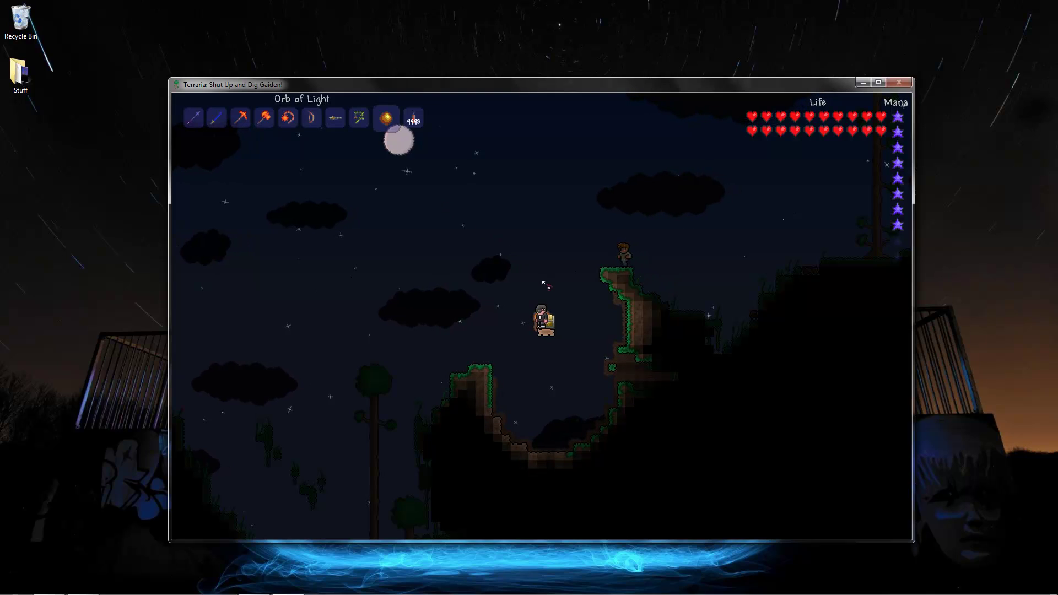
{"action": "right_click", "coordinate": [548, 327]}
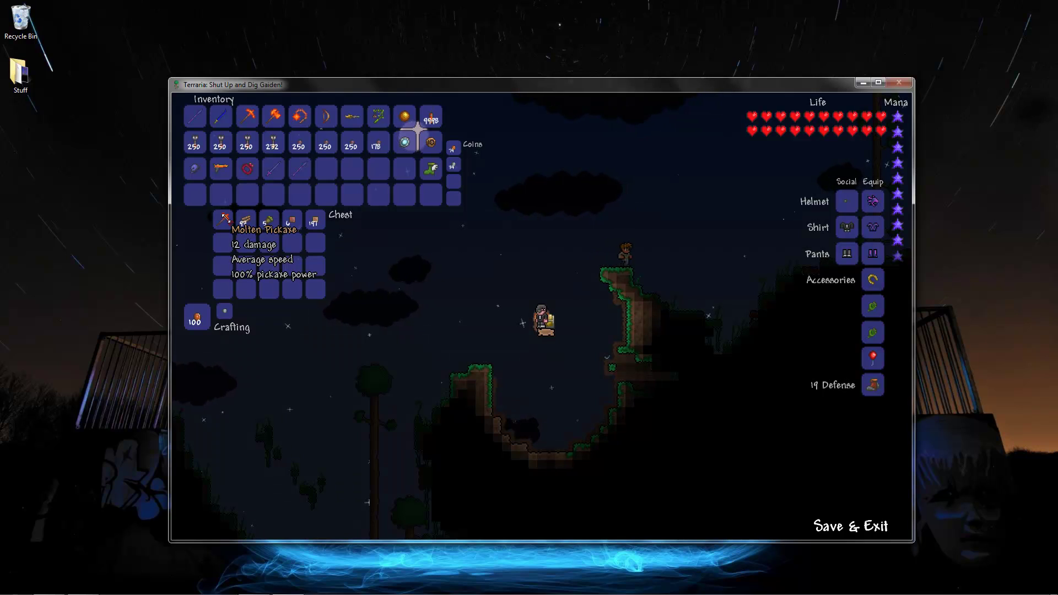
{"action": "left_click", "coordinate": [225, 217]}
{"action": "left_click", "coordinate": [326, 169]}
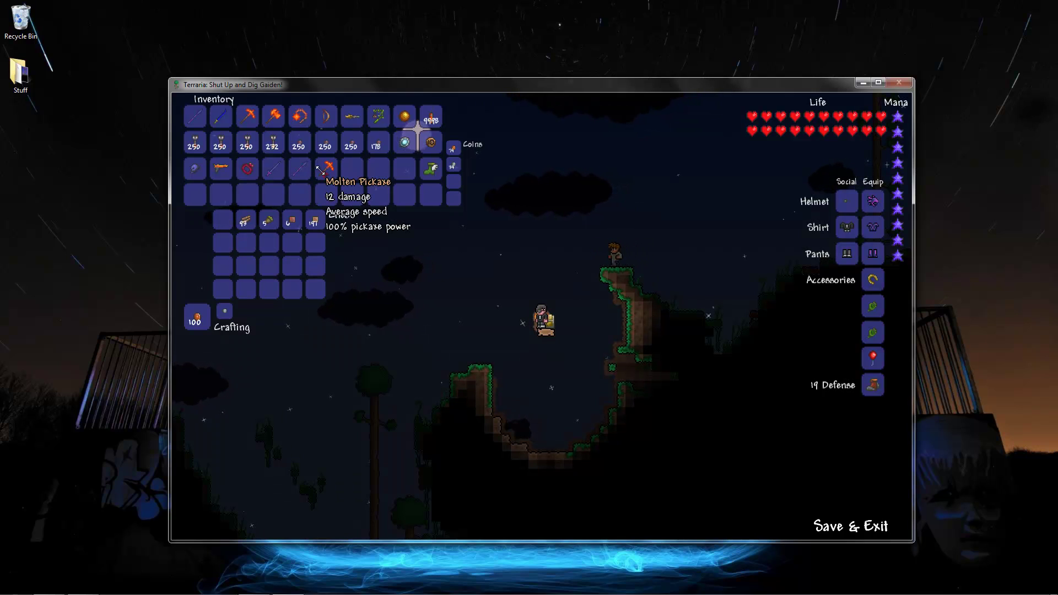
{"action": "key", "text": "Escape"}
- Jump onto the ledge, walk left into the hollow, and attack an enemy with Muramasa
{"action": "key", "text": "space"}
{"action": "key", "text": "d"}
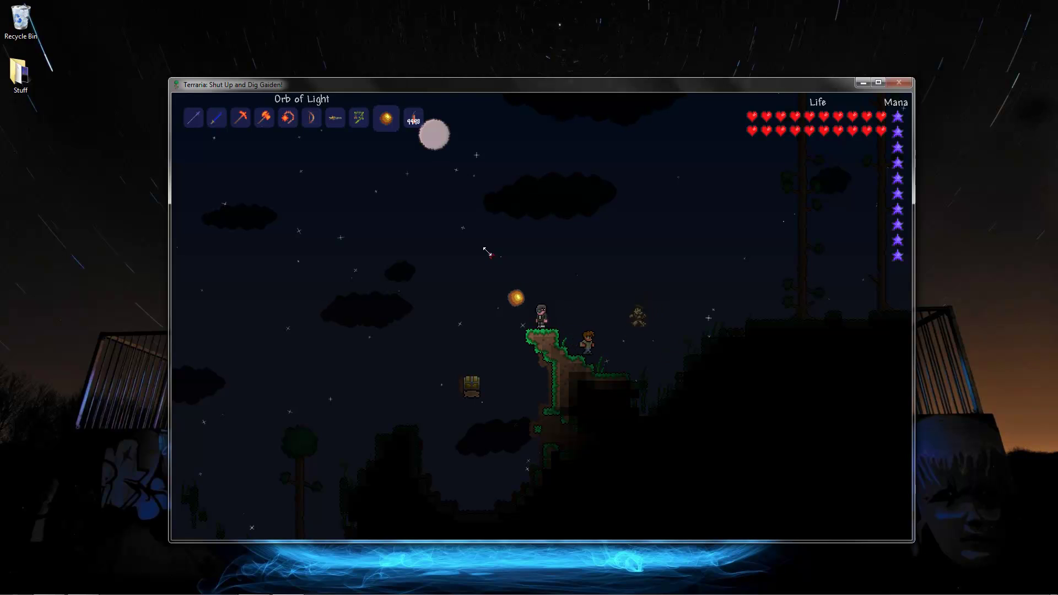
{"action": "key", "text": "a"}
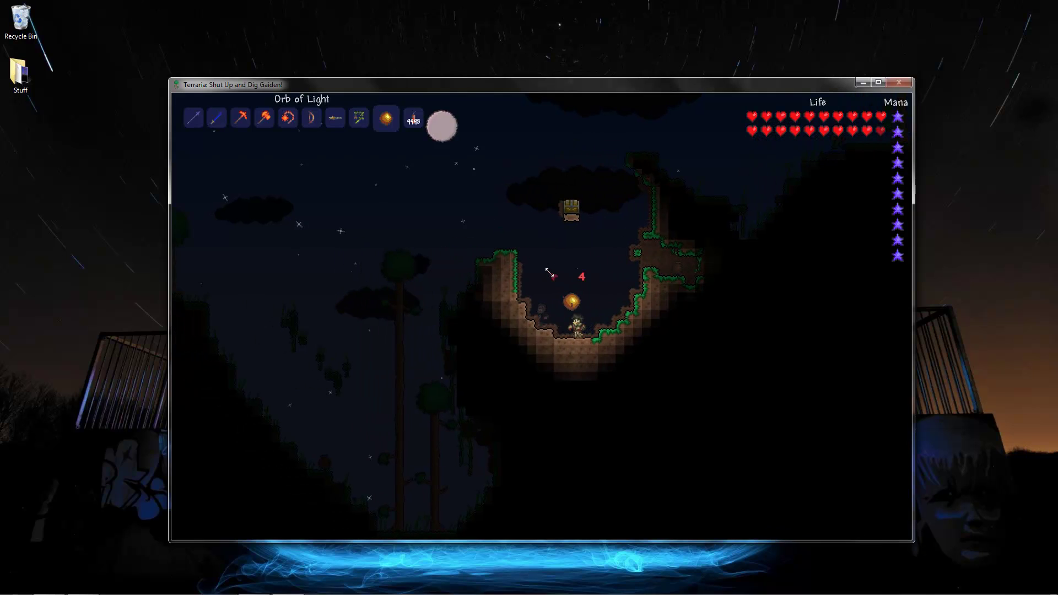
{"action": "key", "text": "2"}
{"action": "left_click", "coordinate": [550, 286]}
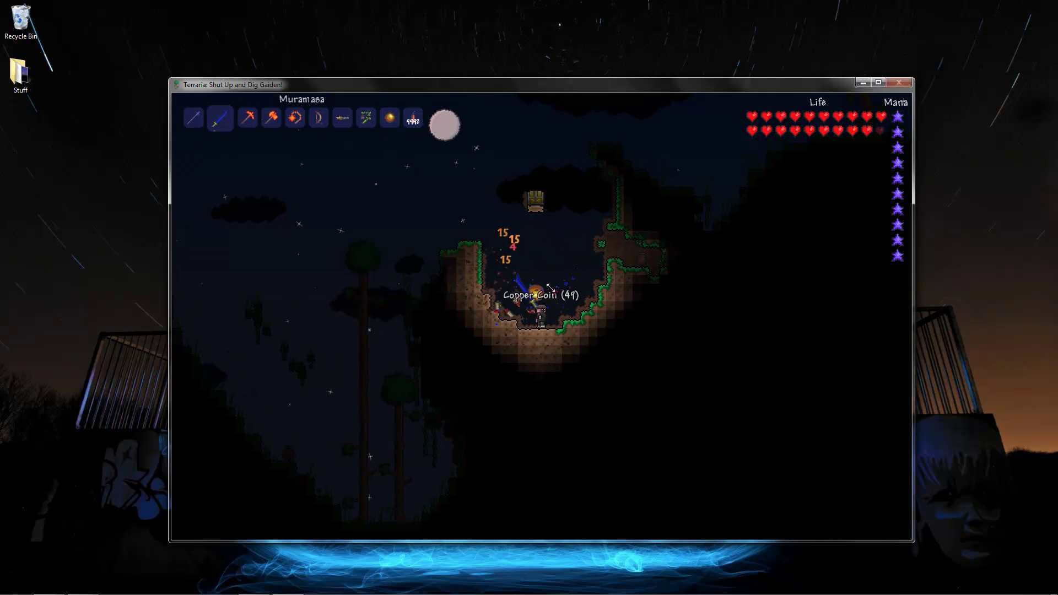